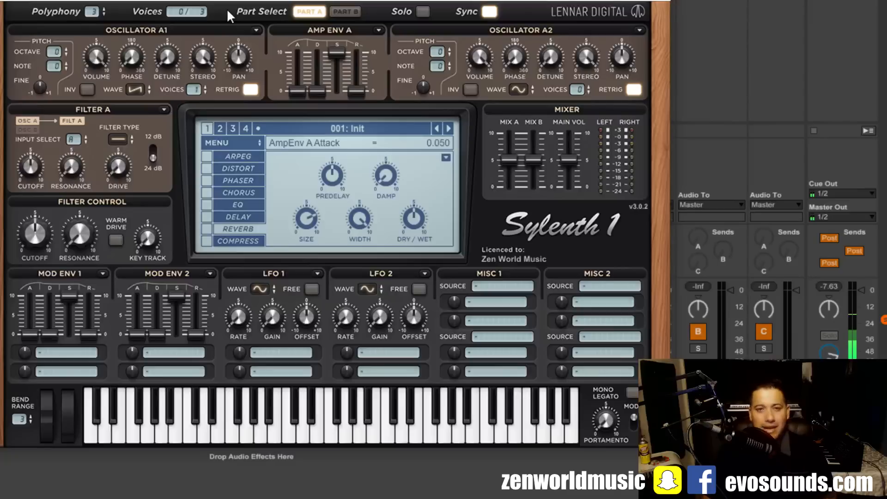
- Set Filter A's filter type to low-pass
{"action": "left_click", "coordinate": [118, 139]}
{"action": "left_click", "coordinate": [170, 166]}
{"action": "left_click", "coordinate": [118, 140]}
{"action": "left_click", "coordinate": [139, 149]}
{"action": "left_click", "coordinate": [118, 139]}
{"action": "left_click", "coordinate": [139, 166]}
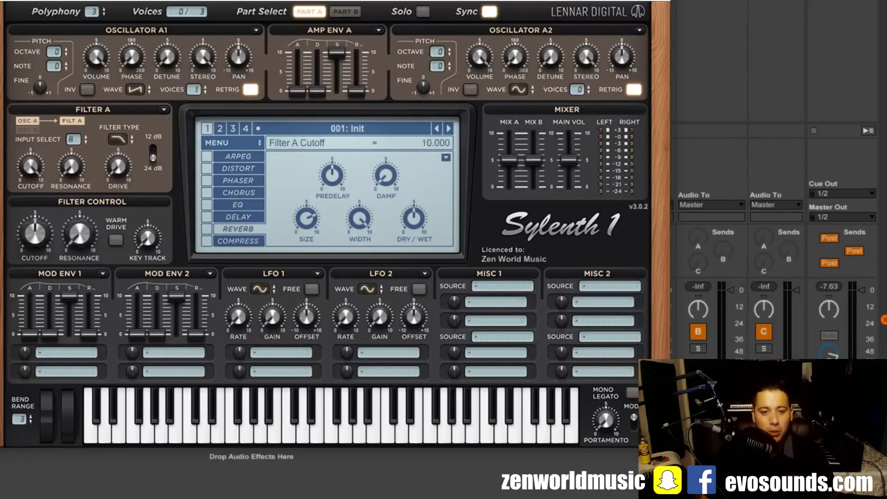
- Turn on the OverDrive distortion with a higher amount, and lower Filter A's cutoff
{"action": "left_click", "coordinate": [207, 169]}
{"action": "left_click", "coordinate": [227, 169]}
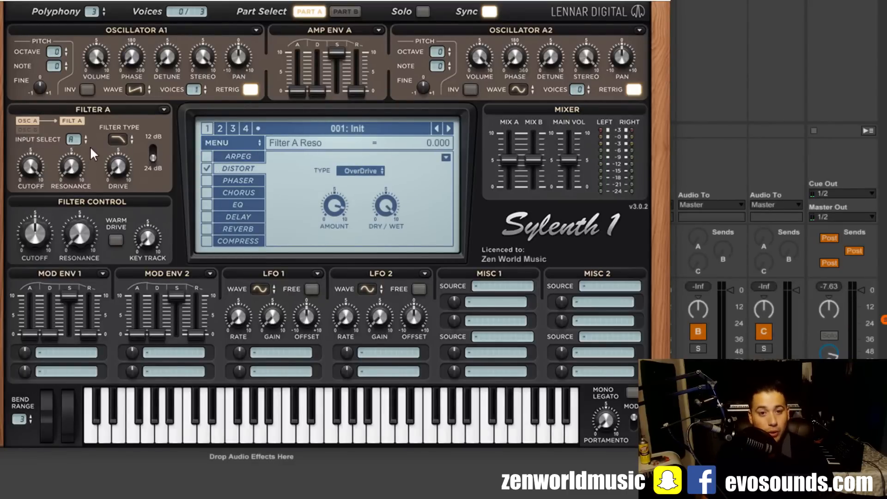
{"action": "left_click_drag", "start_coordinate": [39, 164], "coordinate": [15, 304]}
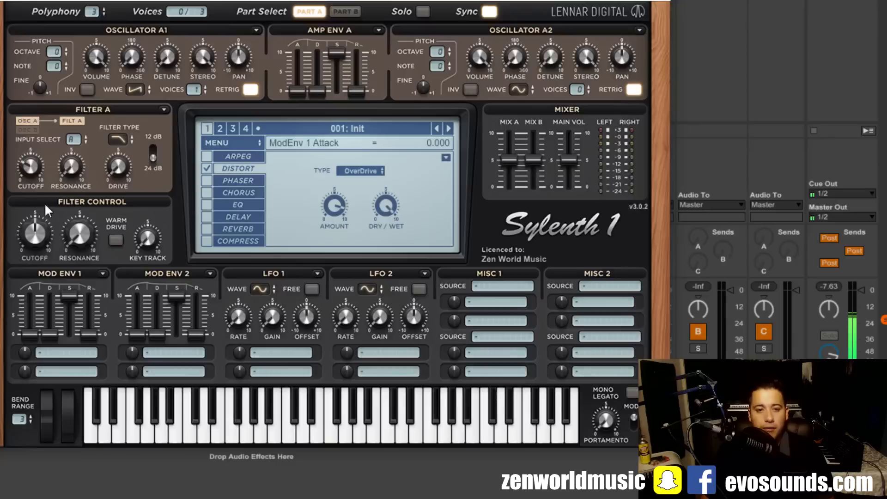
{"action": "left_click_drag", "start_coordinate": [347, 190], "coordinate": [352, 172]}
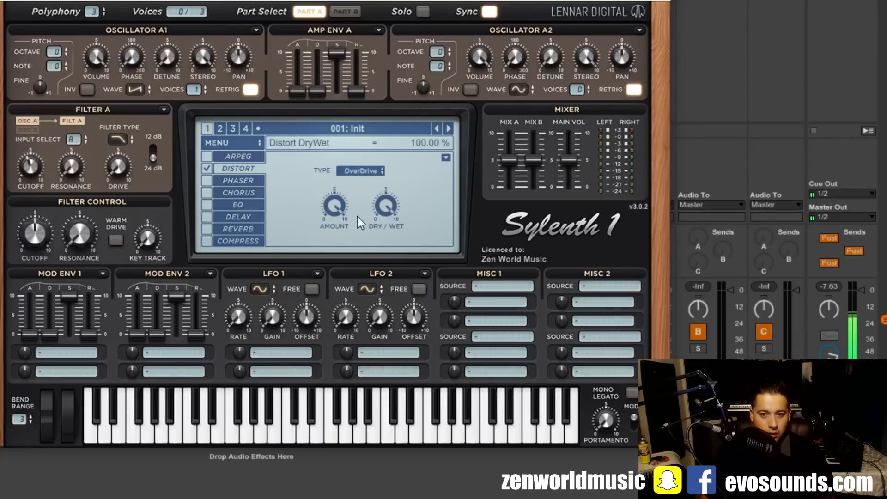
- Adjust Filter A's cutoff and raise its resonance
{"action": "mouse_move", "coordinate": [31, 166]}
{"action": "left_mouse_down"}
{"action": "mouse_move", "coordinate": [54, 159]}
{"action": "mouse_move", "coordinate": [41, 161]}
{"action": "left_mouse_up"}
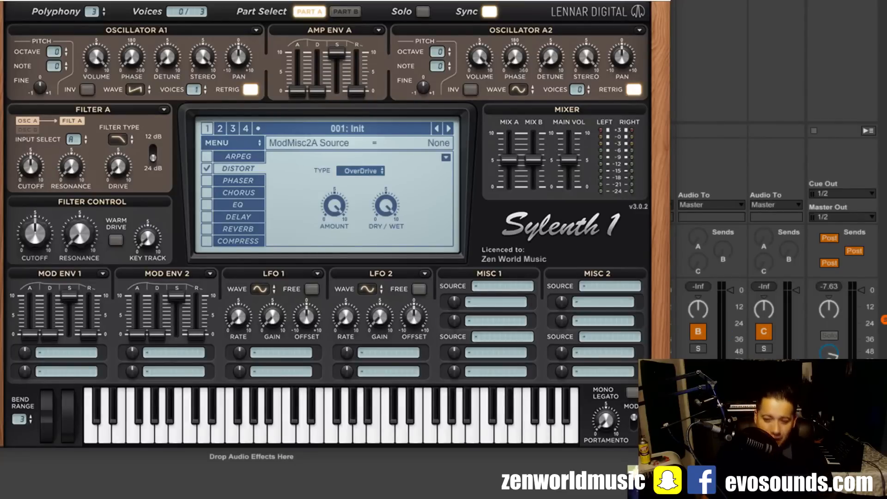
{"action": "left_click_drag", "start_coordinate": [78, 175], "coordinate": [111, 157]}
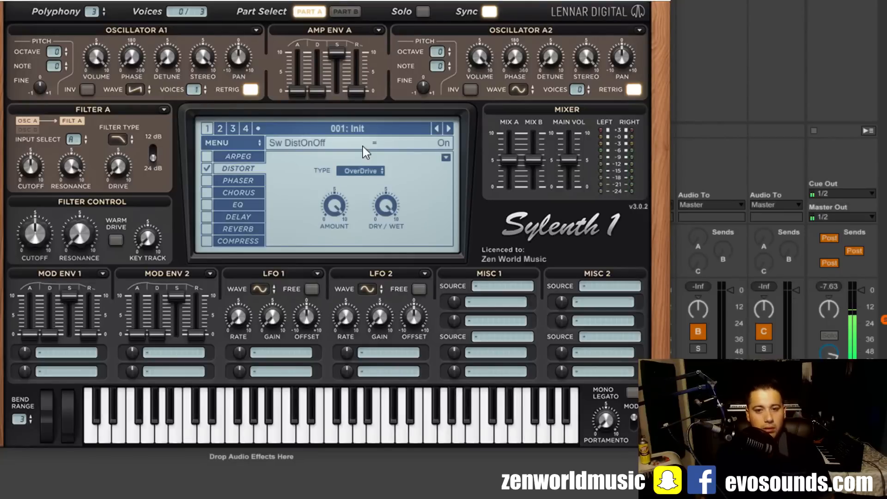
- Enable Mono Legato and increase the portamento time
{"action": "left_click", "coordinate": [631, 393]}
{"action": "left_click_drag", "start_coordinate": [619, 426], "coordinate": [652, 329]}
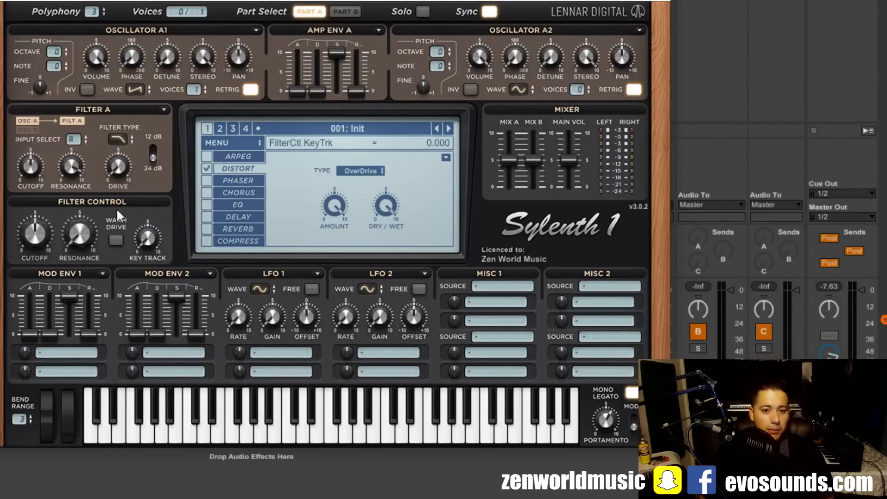
- Set Filter A's resonance to about 7.8 and assign Mod Env 1's first destination to Resonance A
{"action": "mouse_move", "coordinate": [71, 167]}
{"action": "left_mouse_down"}
{"action": "mouse_move", "coordinate": [94, 144]}
{"action": "mouse_move", "coordinate": [73, 129]}
{"action": "mouse_move", "coordinate": [73, 166]}
{"action": "mouse_move", "coordinate": [88, 158]}
{"action": "mouse_move", "coordinate": [82, 165]}
{"action": "left_mouse_up"}
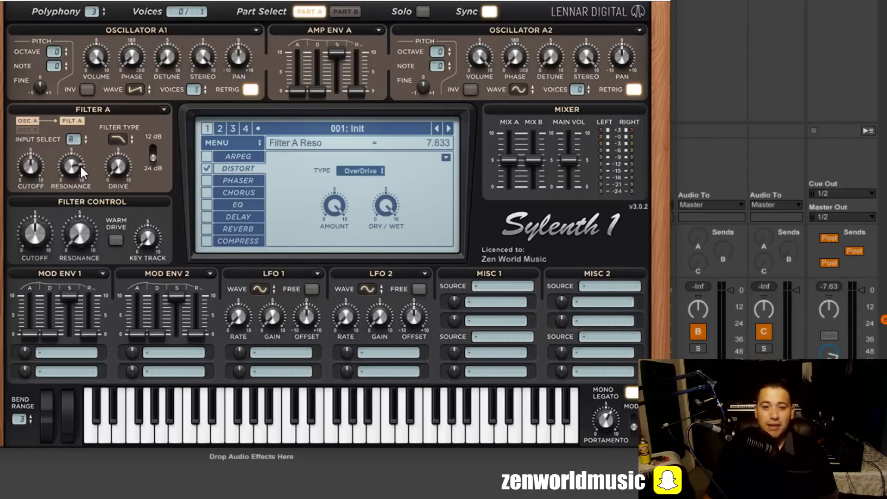
{"action": "left_click", "coordinate": [51, 353]}
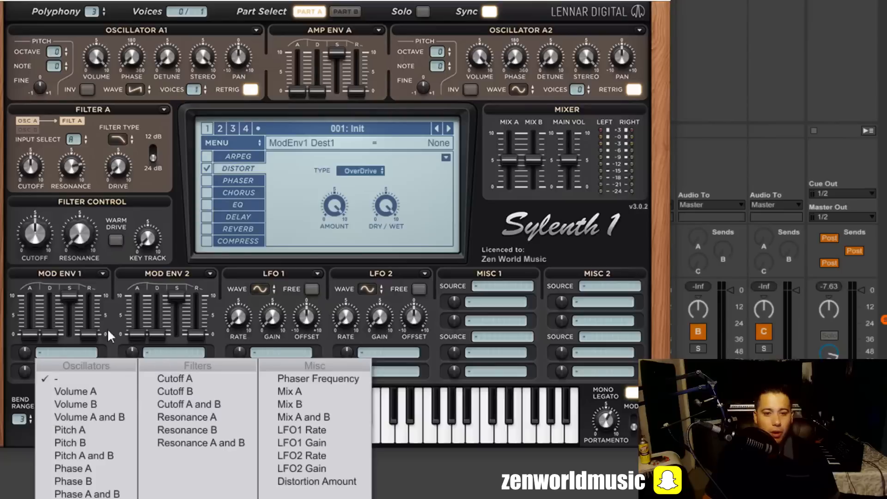
{"action": "left_click", "coordinate": [211, 418]}
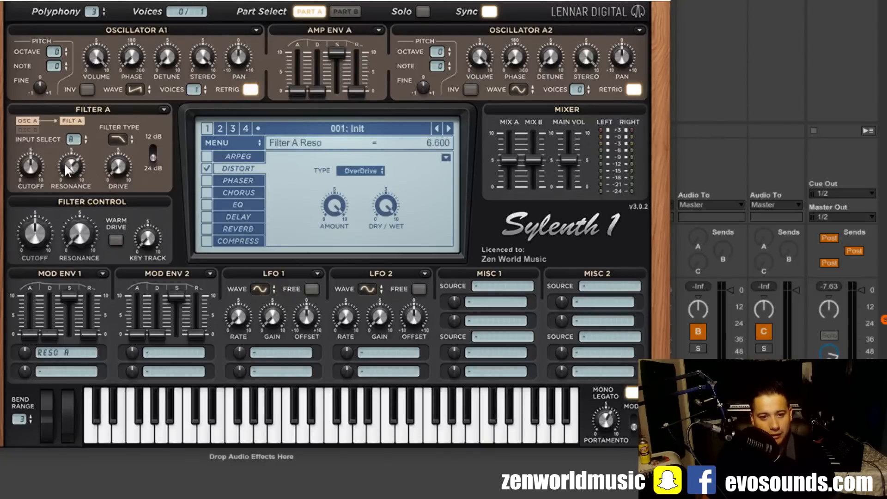
- Rework Filter A's resonance by ear, moving it through values around 5.9
{"action": "left_click_drag", "start_coordinate": [67, 165], "coordinate": [68, 174]}
{"action": "left_click_drag", "start_coordinate": [64, 170], "coordinate": [72, 166]}
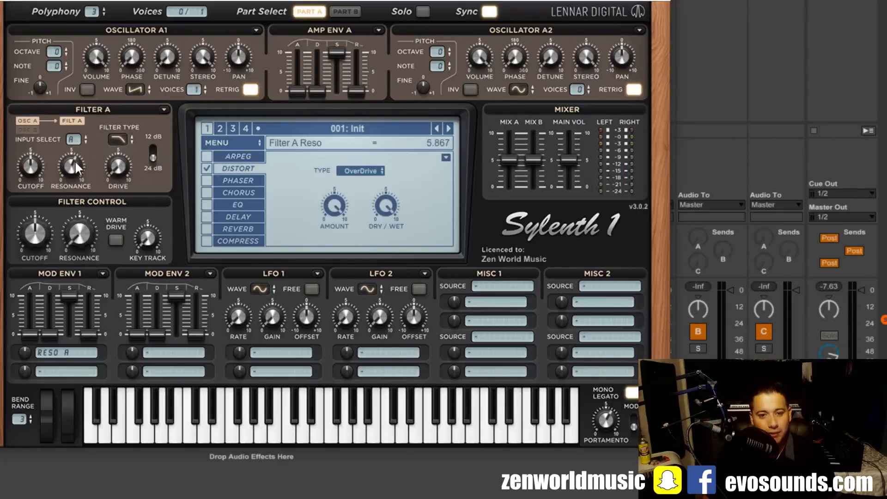
{"action": "left_click_drag", "start_coordinate": [88, 161], "coordinate": [88, 160]}
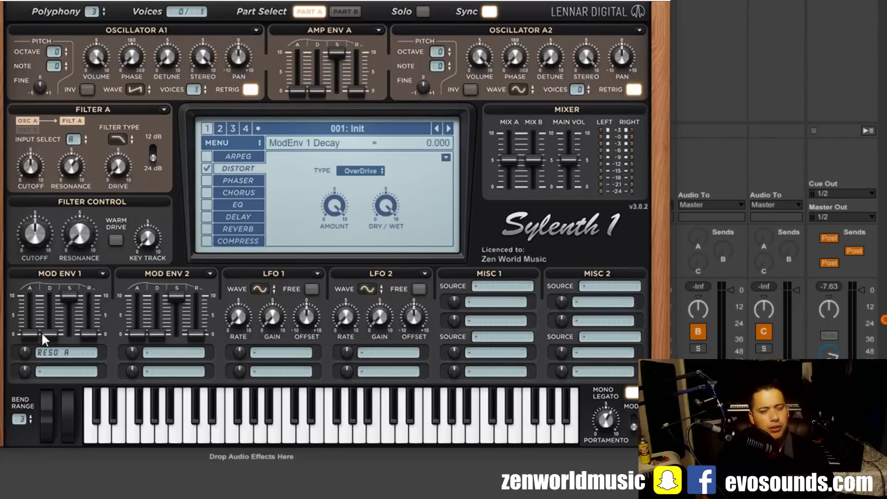
- Give Mod Env 1 a positive Resonance A amount with a raised attack, and fine-tune Filter A's resonance
{"action": "left_click_drag", "start_coordinate": [27, 354], "coordinate": [51, 326]}
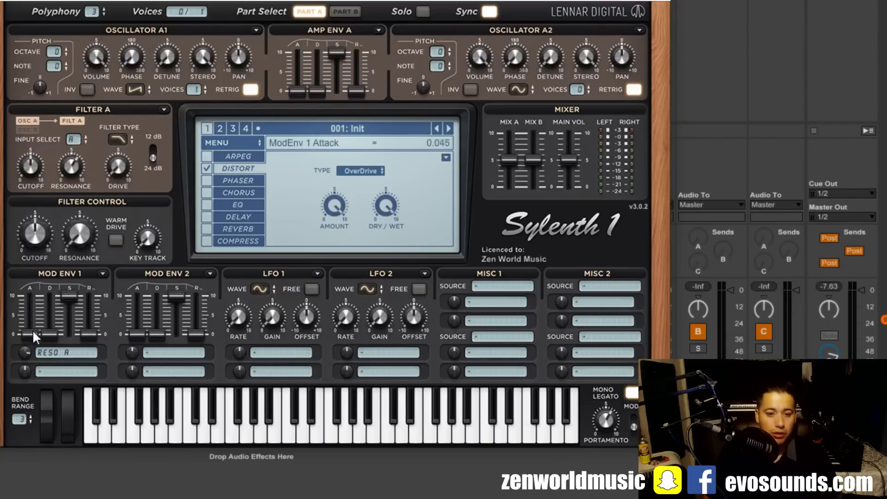
{"action": "left_click_drag", "start_coordinate": [77, 260], "coordinate": [67, 280]}
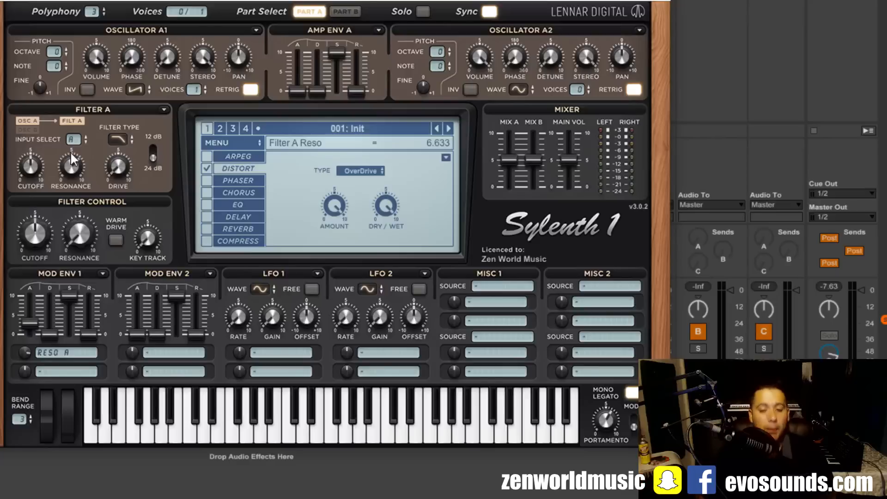
{"action": "left_click_drag", "start_coordinate": [71, 154], "coordinate": [66, 161]}
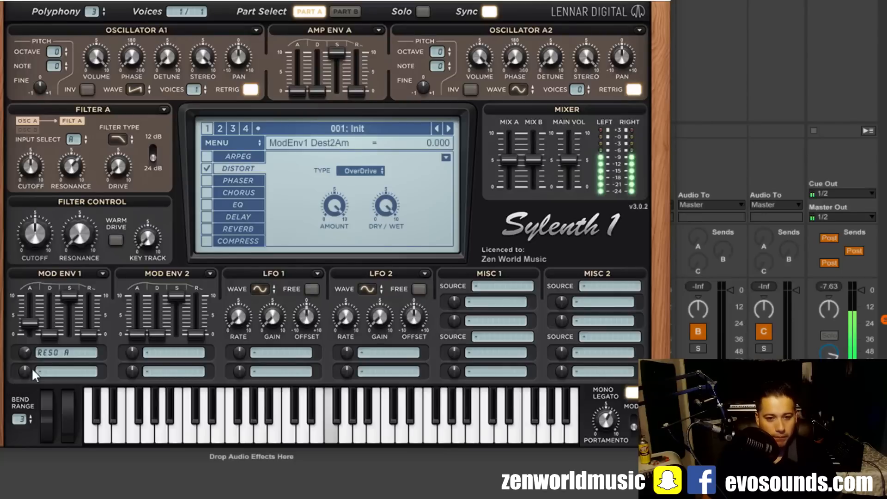
- Reshape Mod Env 1 with a short attack and a decay of about 2.7, and set its Resonance A amount to -7.867
{"action": "left_click_drag", "start_coordinate": [52, 325], "coordinate": [31, 358]}
{"action": "left_click_drag", "start_coordinate": [32, 324], "coordinate": [36, 344]}
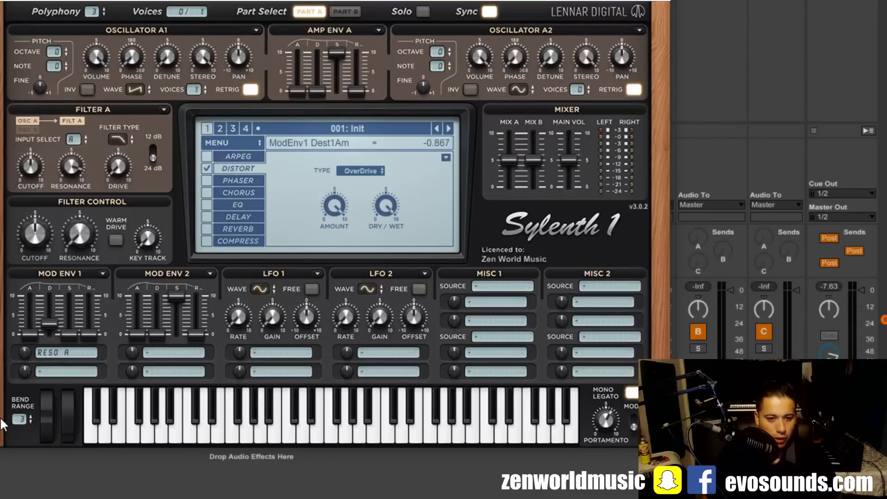
{"action": "left_click_drag", "start_coordinate": [50, 324], "coordinate": [31, 332]}
{"action": "left_click_drag", "start_coordinate": [23, 352], "coordinate": [4, 356]}
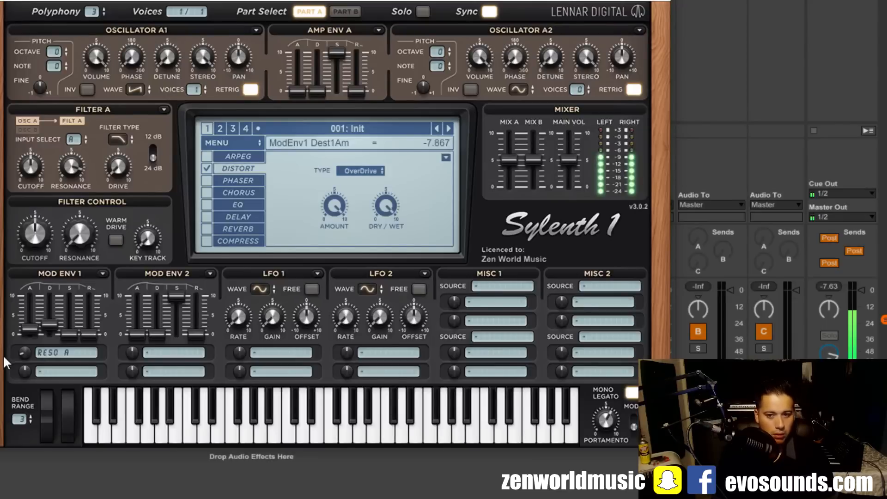
- Reset Mod Env 1's Resonance A modulation amount and bring it back to a negative setting
{"action": "left_click", "coordinate": [43, 342]}
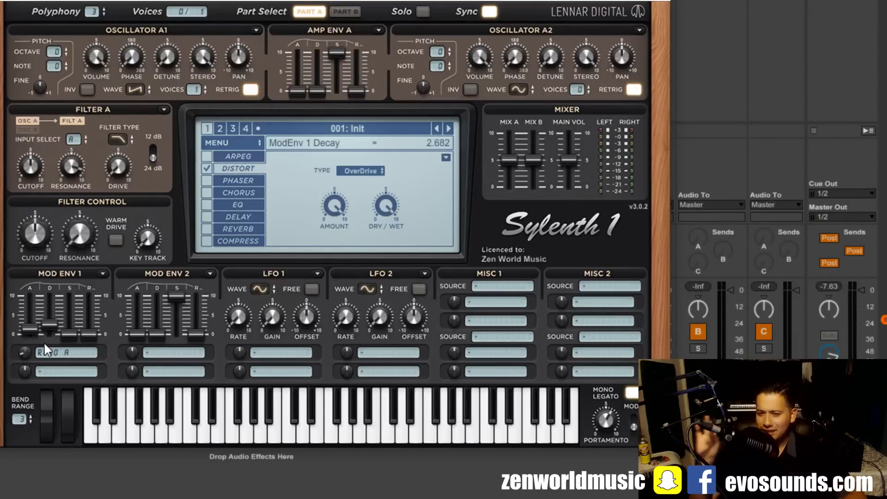
{"action": "left_click", "coordinate": [24, 350]}
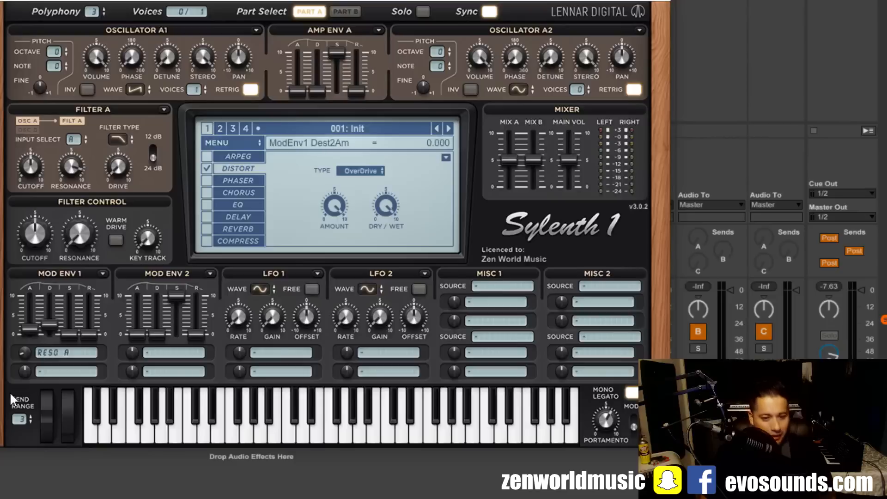
{"action": "left_click", "coordinate": [25, 349], "text": "ctrl"}
{"action": "left_click_drag", "start_coordinate": [25, 349], "coordinate": [25, 369]}
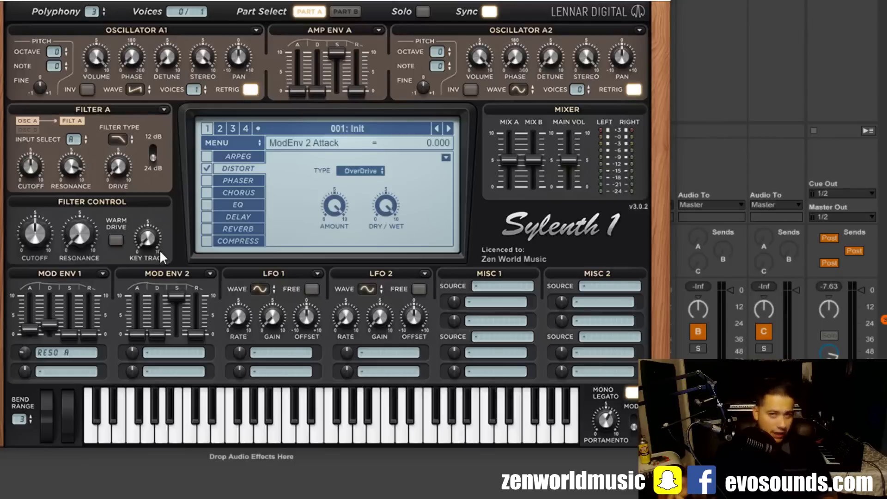
- Route LFO 1 to Cutoff A with an amount of 8.867, lowering the LFO's gain and setting its rate to 1/256T
{"action": "left_click", "coordinate": [279, 355]}
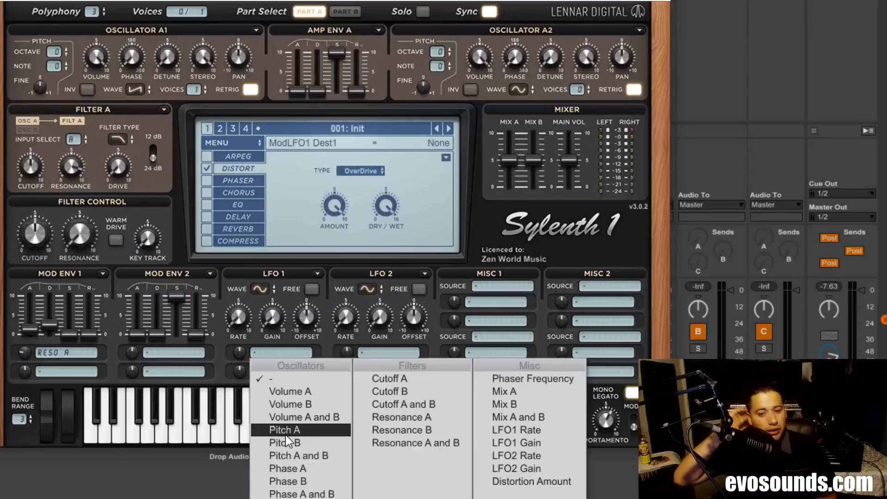
{"action": "left_click", "coordinate": [386, 378]}
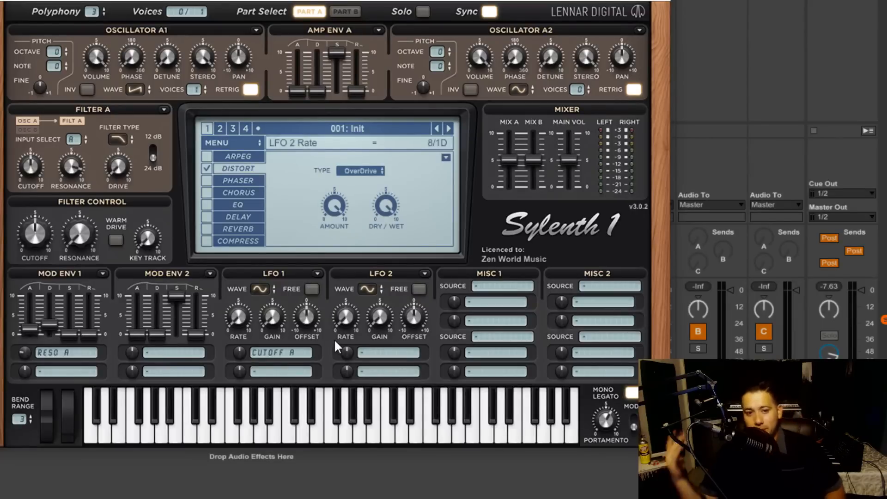
{"action": "left_click_drag", "start_coordinate": [243, 319], "coordinate": [310, 255]}
{"action": "left_click_drag", "start_coordinate": [276, 319], "coordinate": [316, 330]}
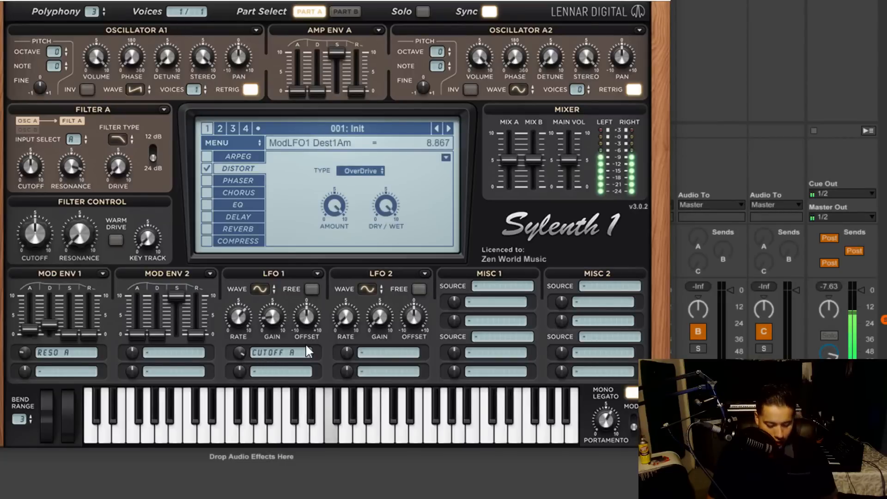
{"action": "mouse_move", "coordinate": [241, 322]}
{"action": "left_mouse_down"}
{"action": "mouse_move", "coordinate": [289, 296]}
{"action": "mouse_move", "coordinate": [237, 318]}
{"action": "mouse_move", "coordinate": [239, 337]}
{"action": "mouse_move", "coordinate": [254, 319]}
{"action": "left_mouse_up"}
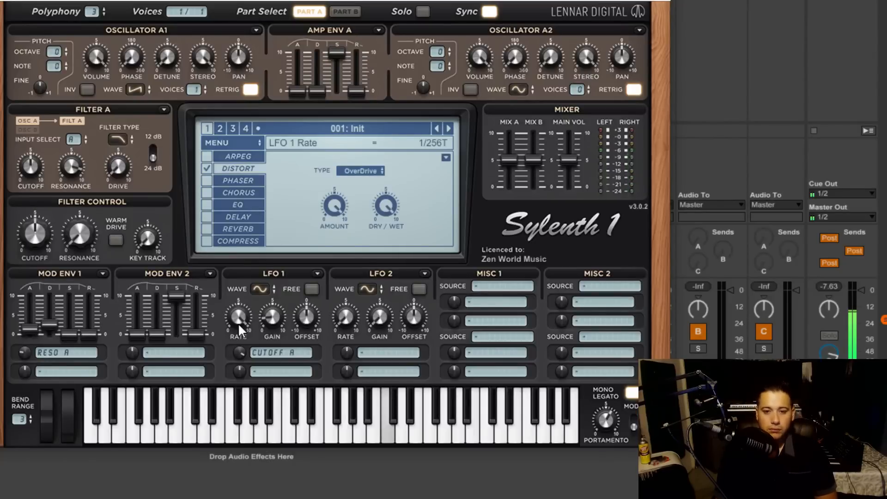
- Turn on the reverb and set its dry/wet mix to 100%
{"action": "left_click", "coordinate": [220, 229]}
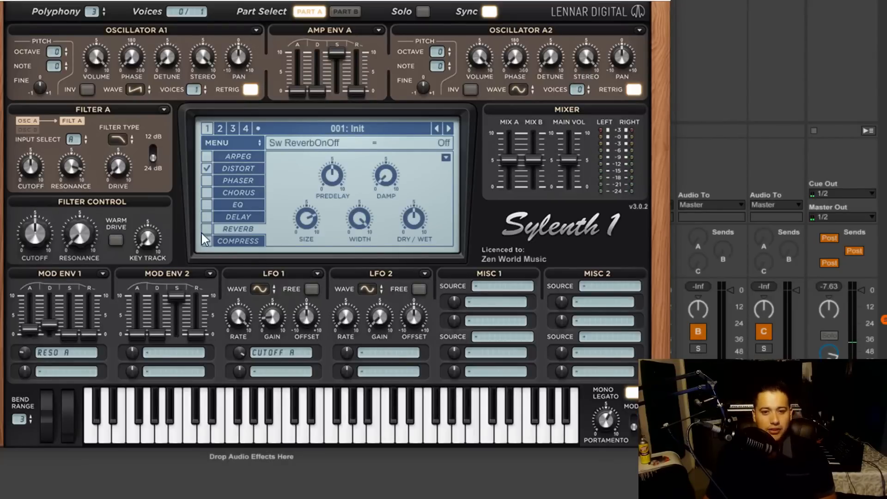
{"action": "left_click", "coordinate": [206, 229]}
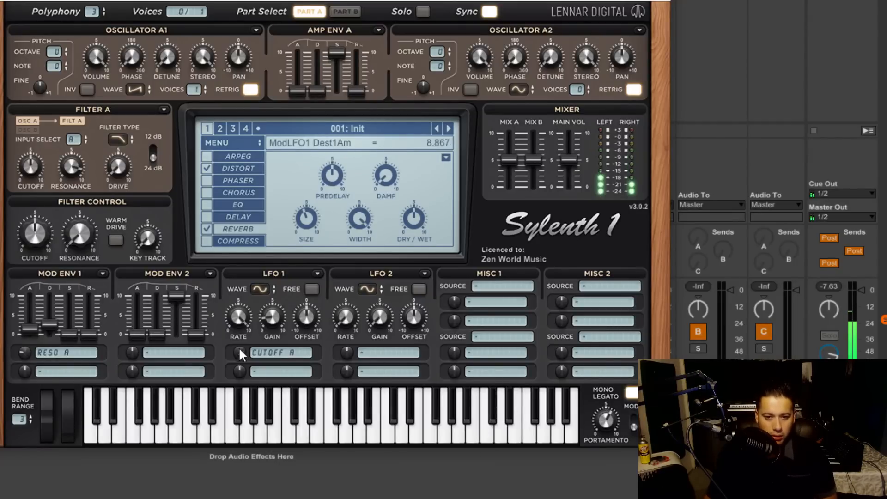
{"action": "left_click_drag", "start_coordinate": [588, 407], "coordinate": [616, 420]}
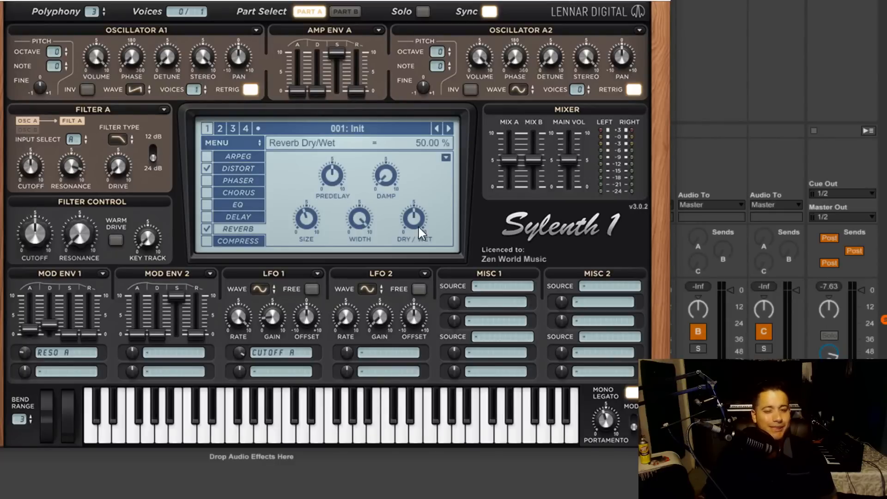
{"action": "left_click_drag", "start_coordinate": [416, 224], "coordinate": [487, 145]}
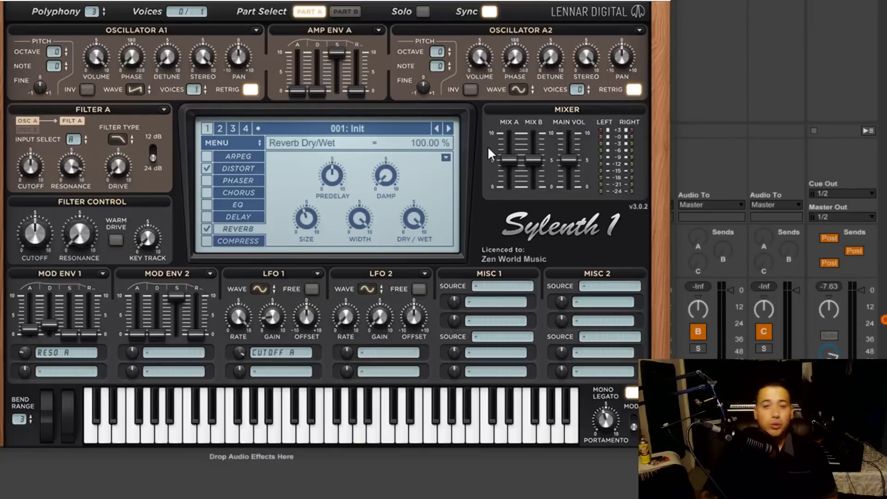
- Try a reverb size of 7.5 before reducing it, and test a narrower width before restoring full width
{"action": "left_click", "coordinate": [371, 411]}
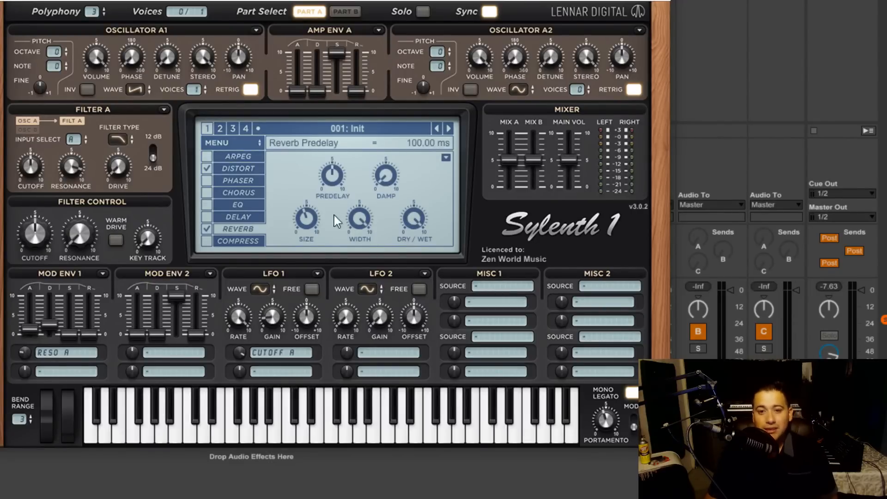
{"action": "left_click_drag", "start_coordinate": [312, 214], "coordinate": [328, 207]}
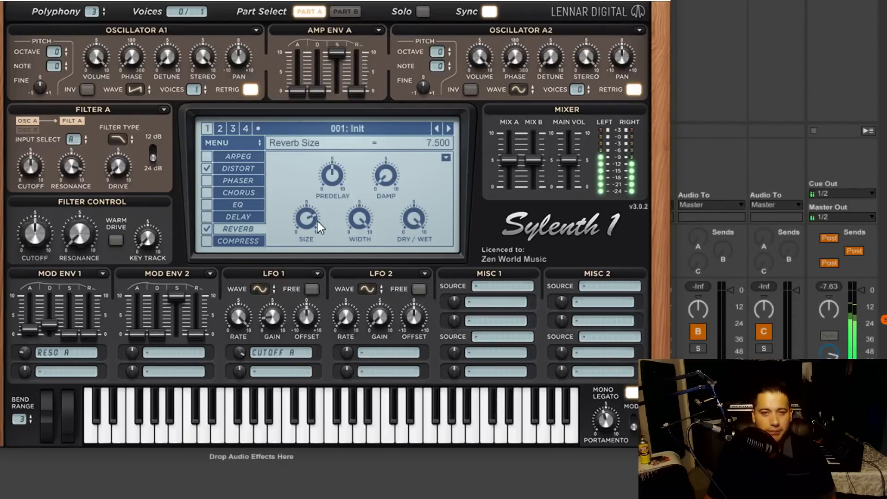
{"action": "left_click_drag", "start_coordinate": [314, 222], "coordinate": [279, 319]}
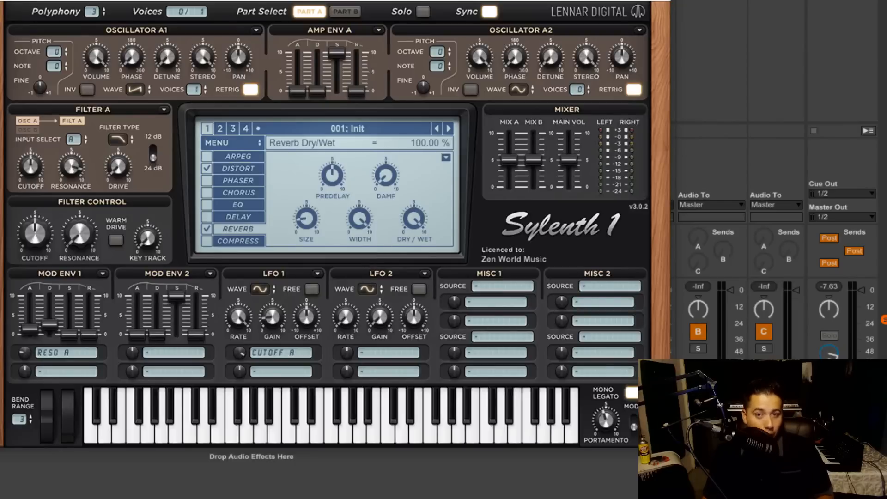
{"action": "left_click_drag", "start_coordinate": [360, 219], "coordinate": [326, 352]}
{"action": "left_click_drag", "start_coordinate": [357, 215], "coordinate": [369, 140]}
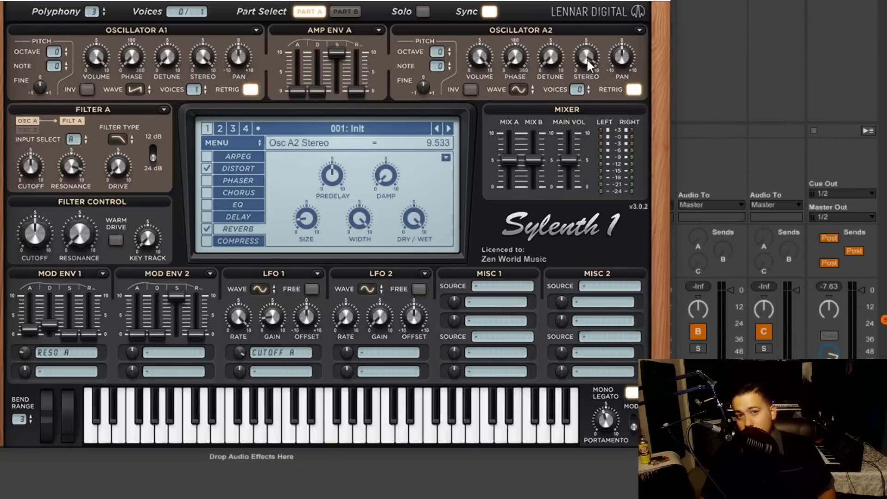
- Set Oscillator A2 to a sawtooth wave with one voice
{"action": "left_click", "coordinate": [517, 90]}
{"action": "left_click", "coordinate": [553, 121]}
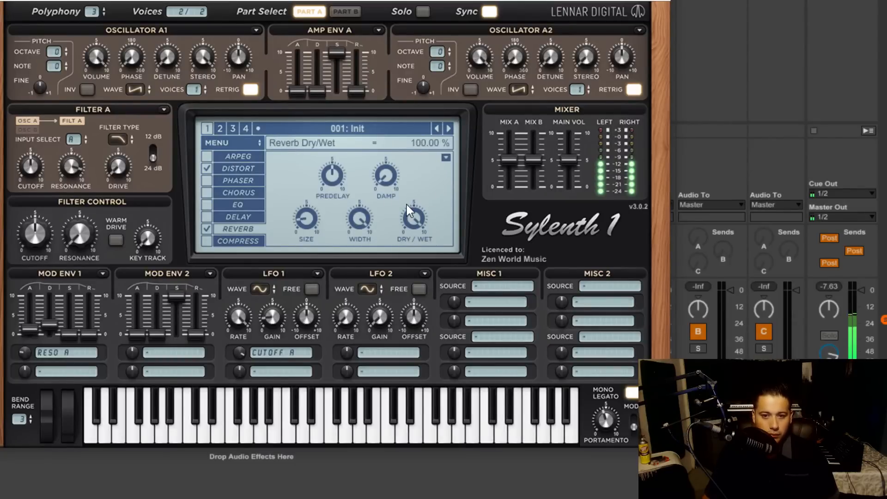
- Turn on the compressor with a threshold of -29.1 dB and increase its ratio
{"action": "left_click", "coordinate": [217, 242]}
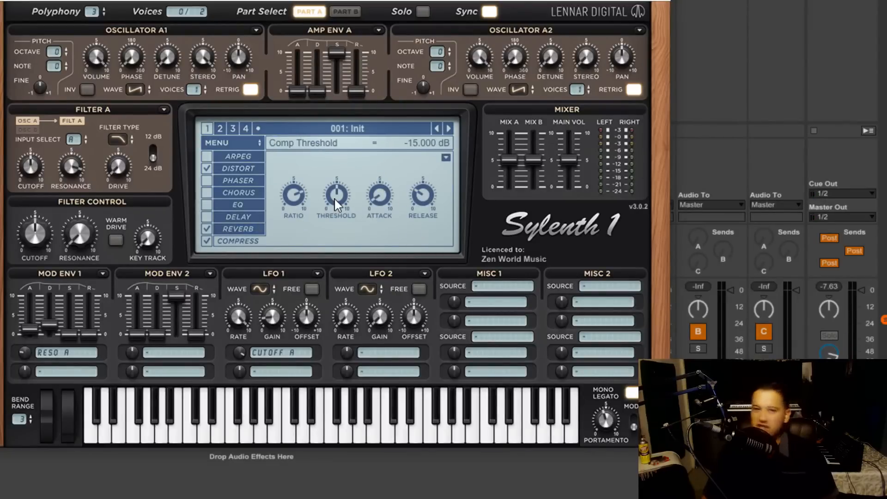
{"action": "scroll", "coordinate": [335, 198], "scroll_direction": "down", "scroll_amount": 3}
{"action": "left_click_drag", "start_coordinate": [329, 199], "coordinate": [371, 191]}
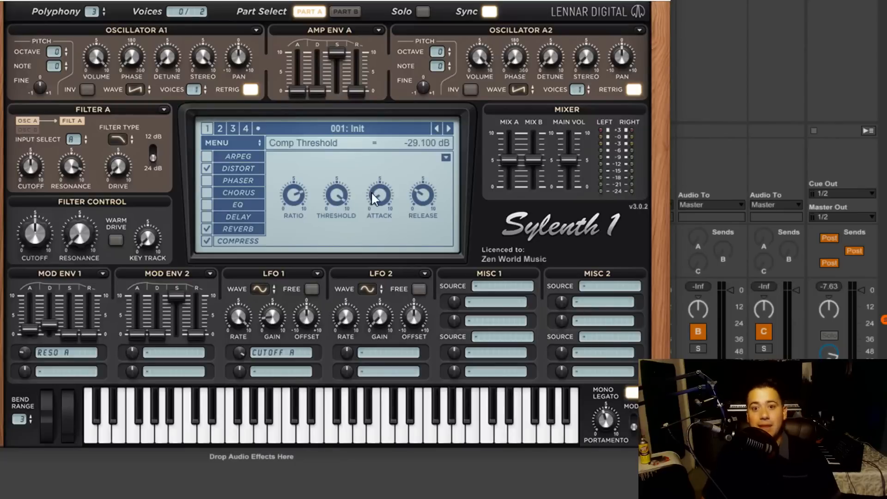
{"action": "left_click_drag", "start_coordinate": [295, 197], "coordinate": [316, 155]}
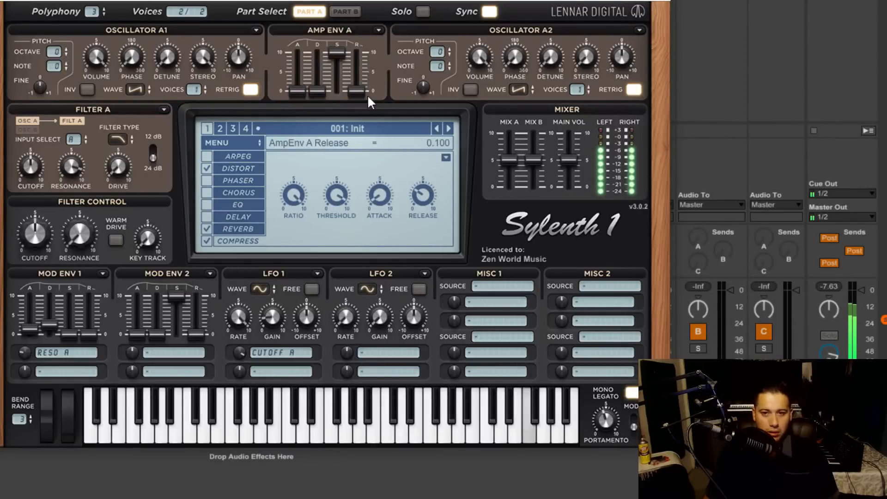
- Set Oscillator A2's octave to -1 and toggle the reverb effect
{"action": "left_click_drag", "start_coordinate": [437, 56], "coordinate": [422, 64]}
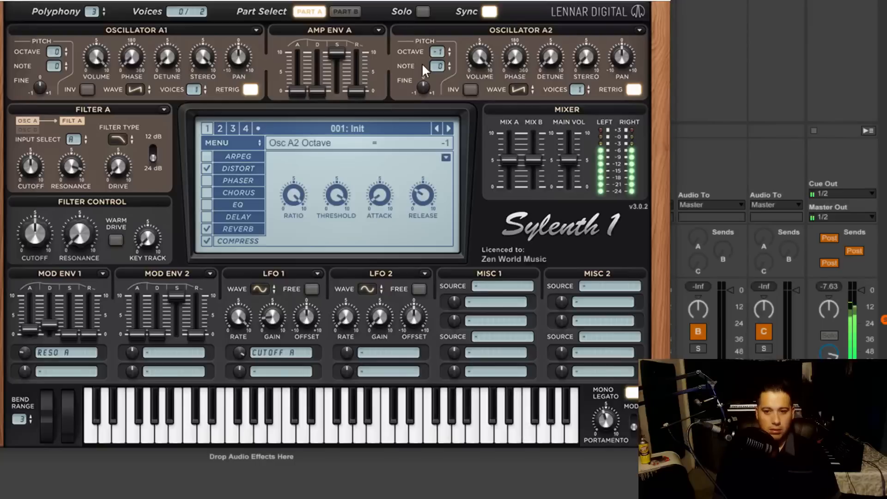
{"action": "left_click", "coordinate": [207, 229]}
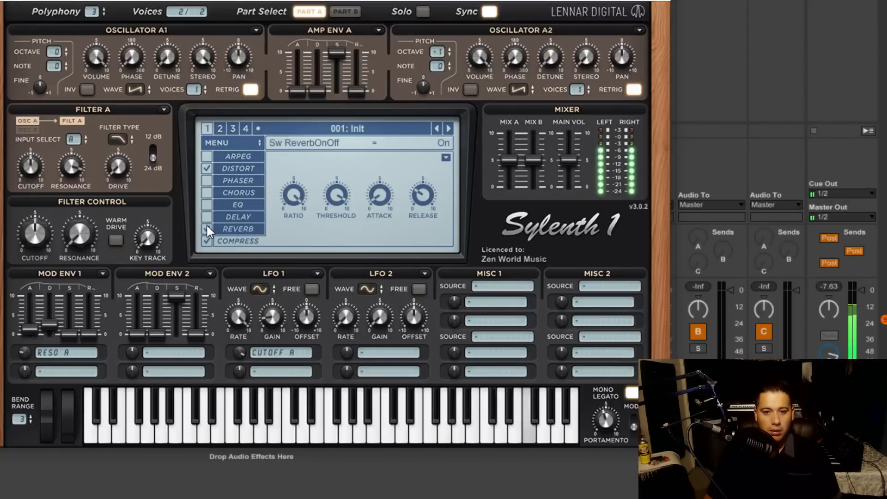